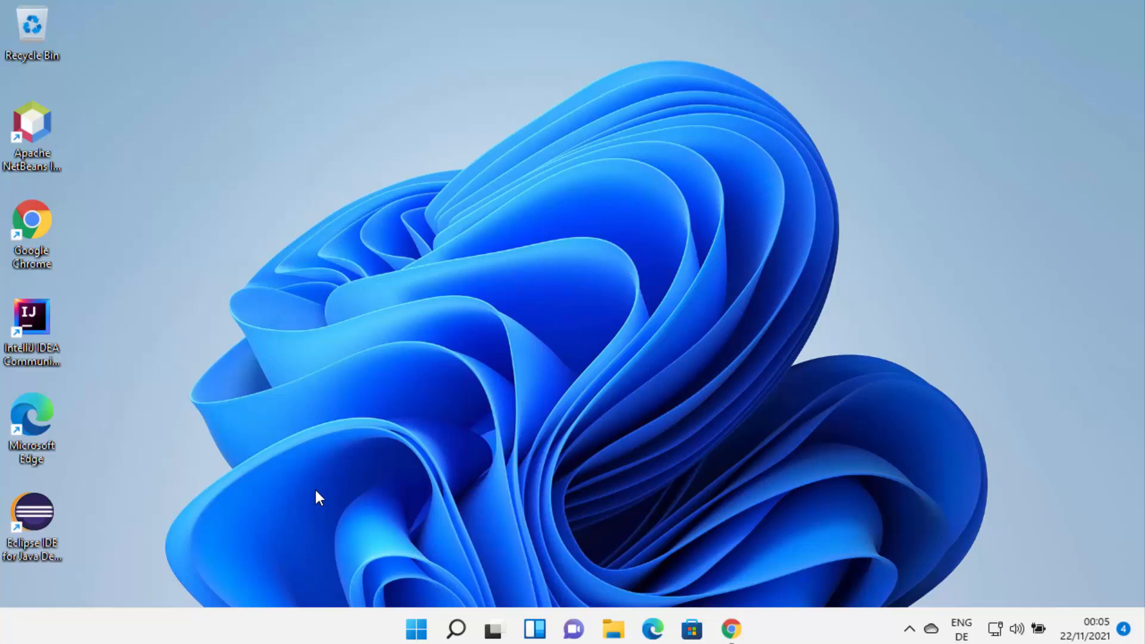
- Switch to Chrome and open the PyCharm download page on the JetBrains site from the Google results
left_click(316, 491)
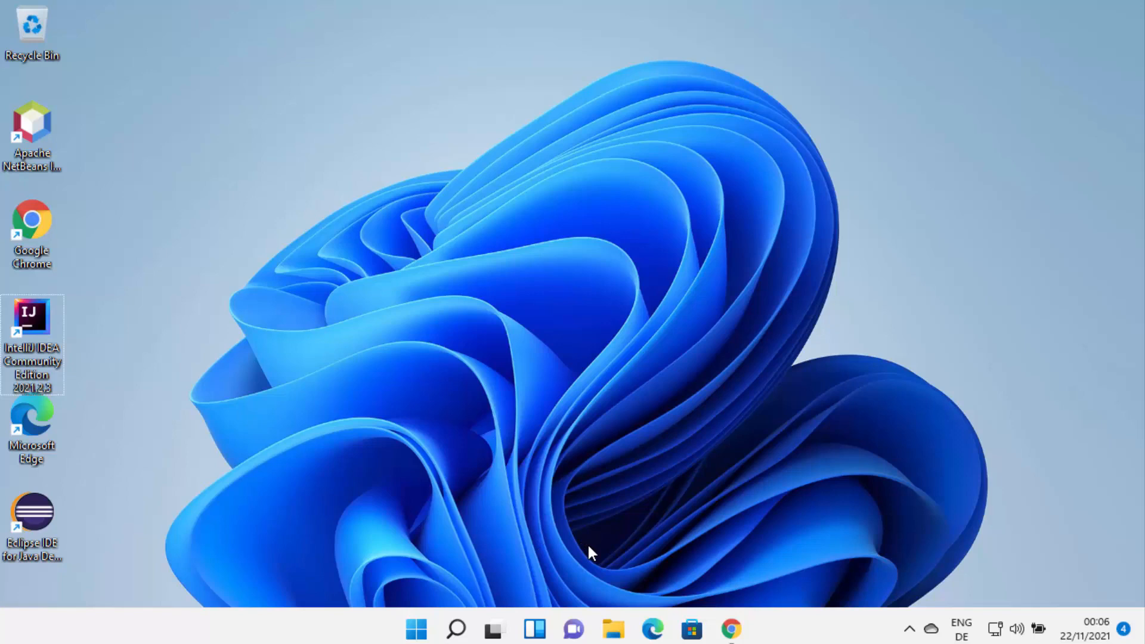
left_click(726, 633)
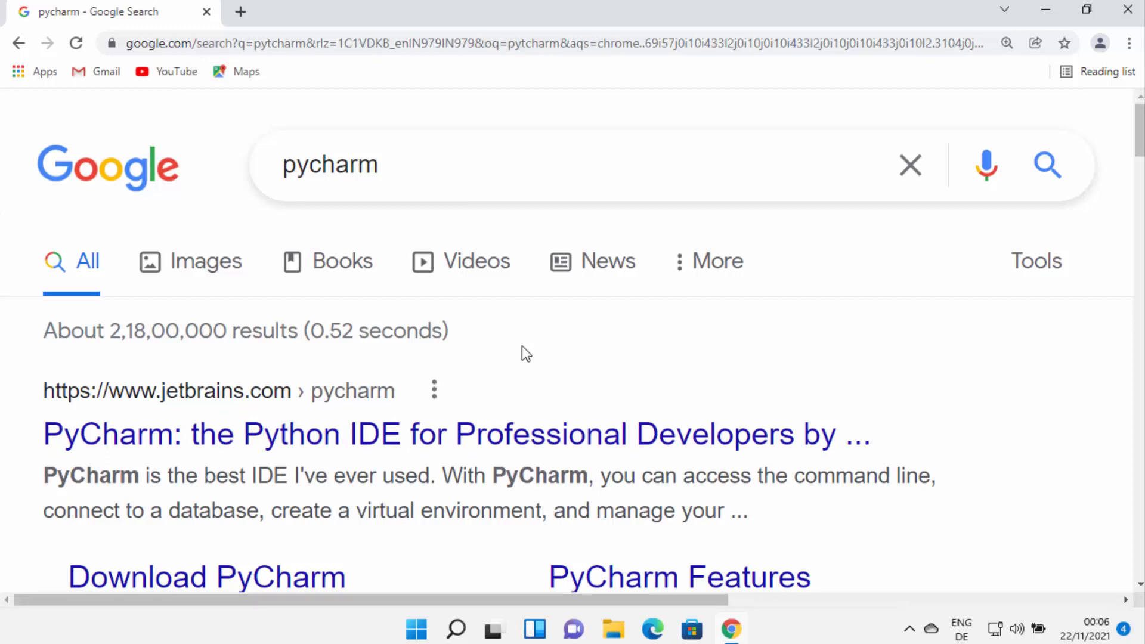
left_click(275, 443)
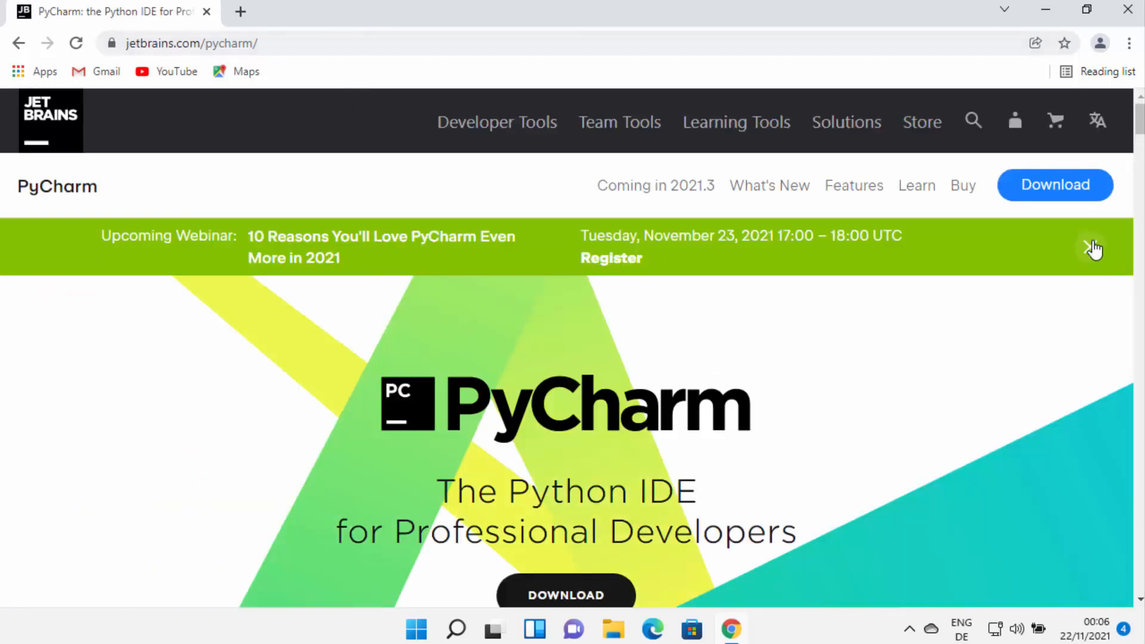
left_click(1093, 249)
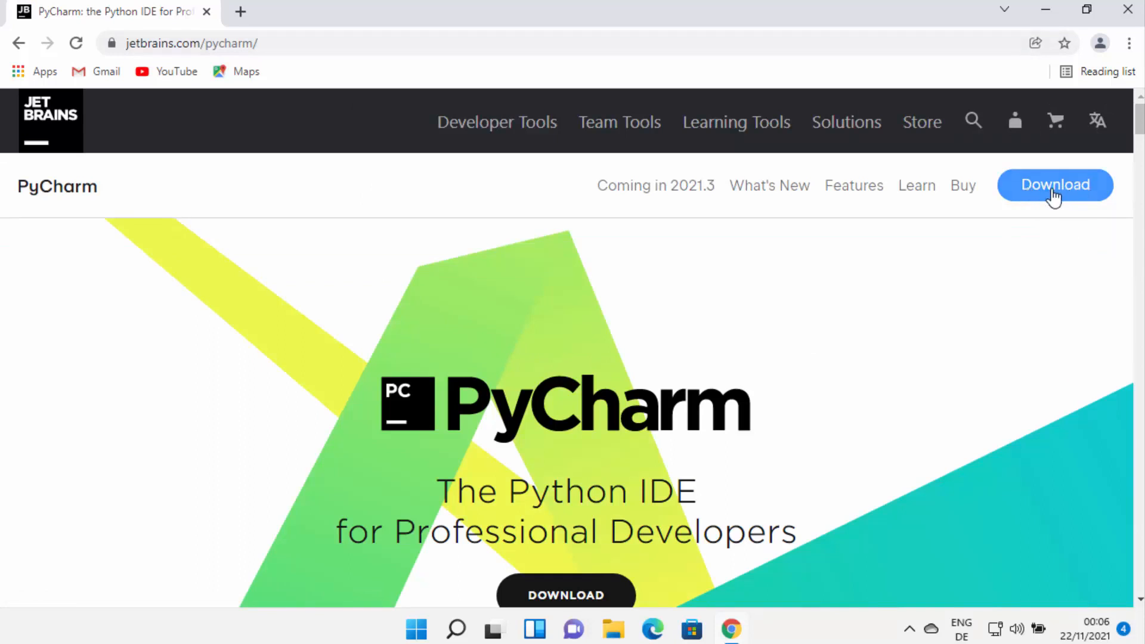
scroll(733, 350, "down", 3)
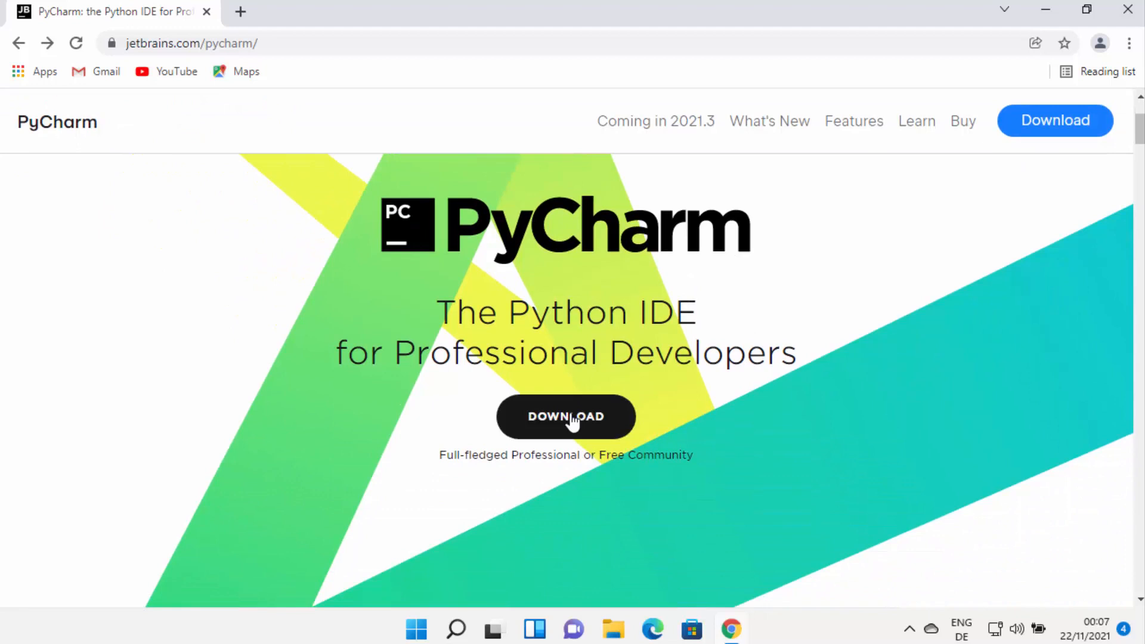
left_click(572, 418)
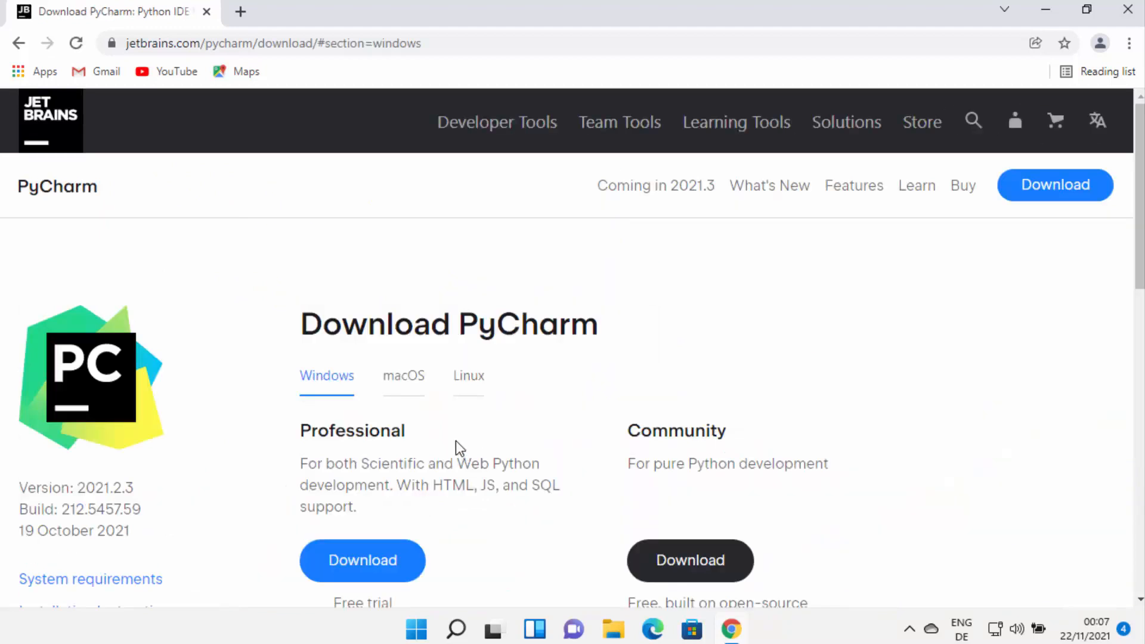
- Download the free Community edition of PyCharm for Windows
scroll(552, 429, "down", 1)
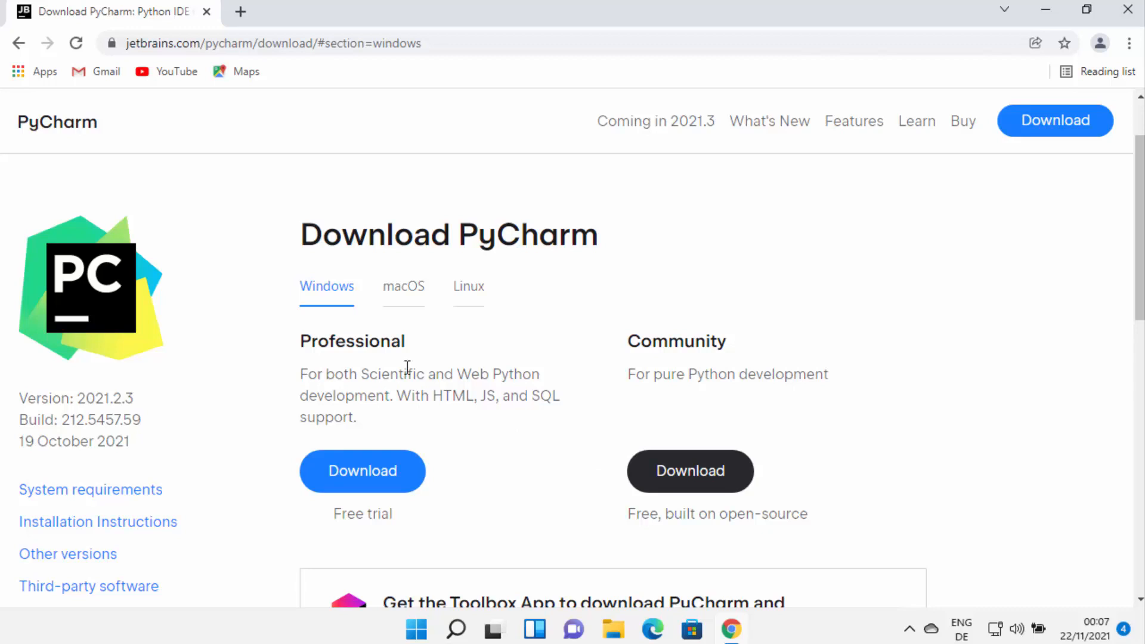
double_click(347, 341)
double_click(666, 349)
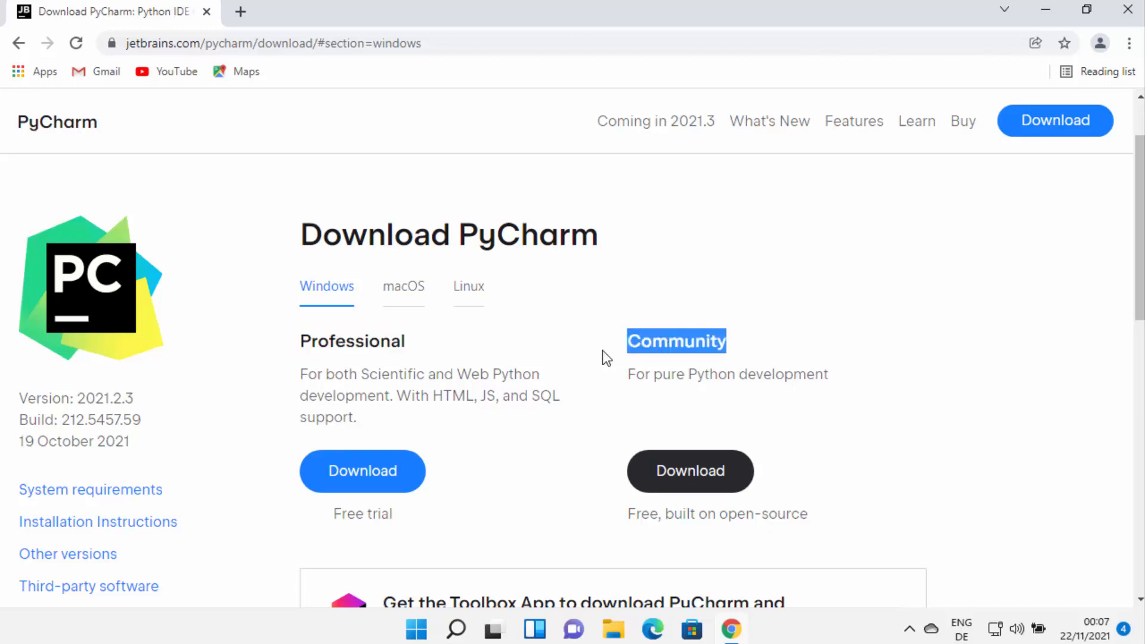
left_click(369, 346)
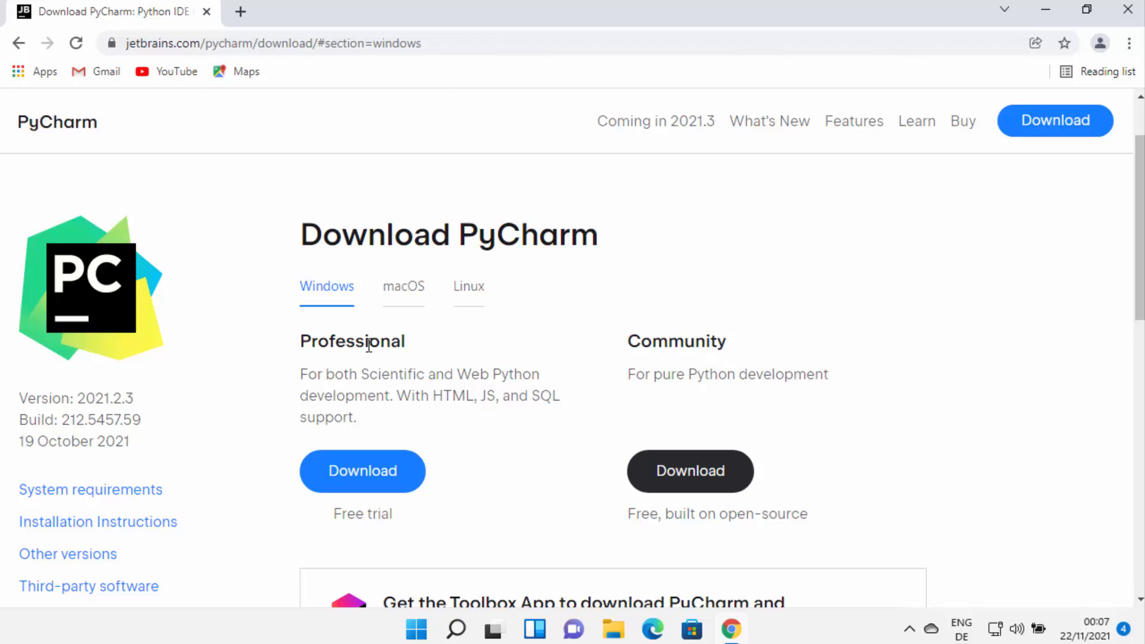
double_click(643, 347)
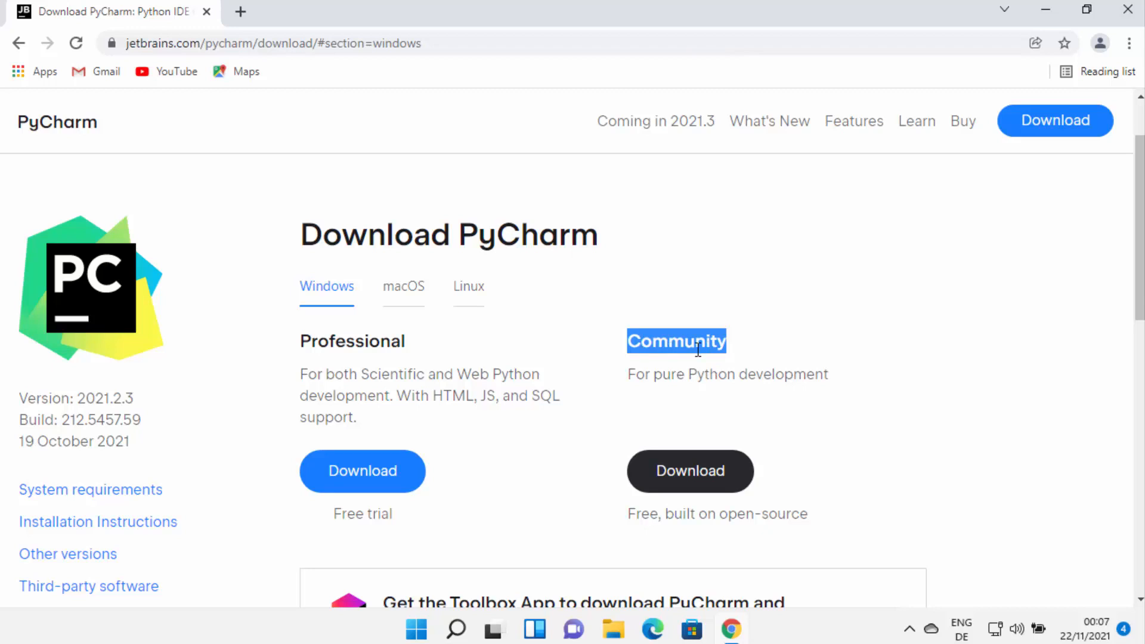
left_click(695, 474)
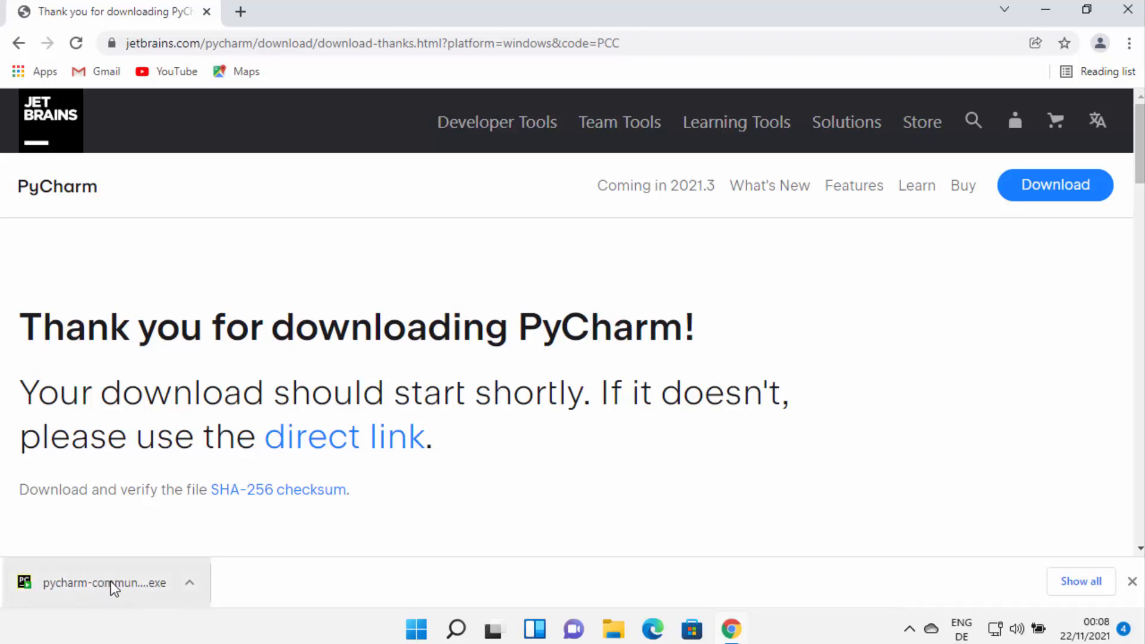
- Run the downloaded PyCharm Community installer, minimize the browser, and allow the installer to make changes to the device
left_click(114, 587)
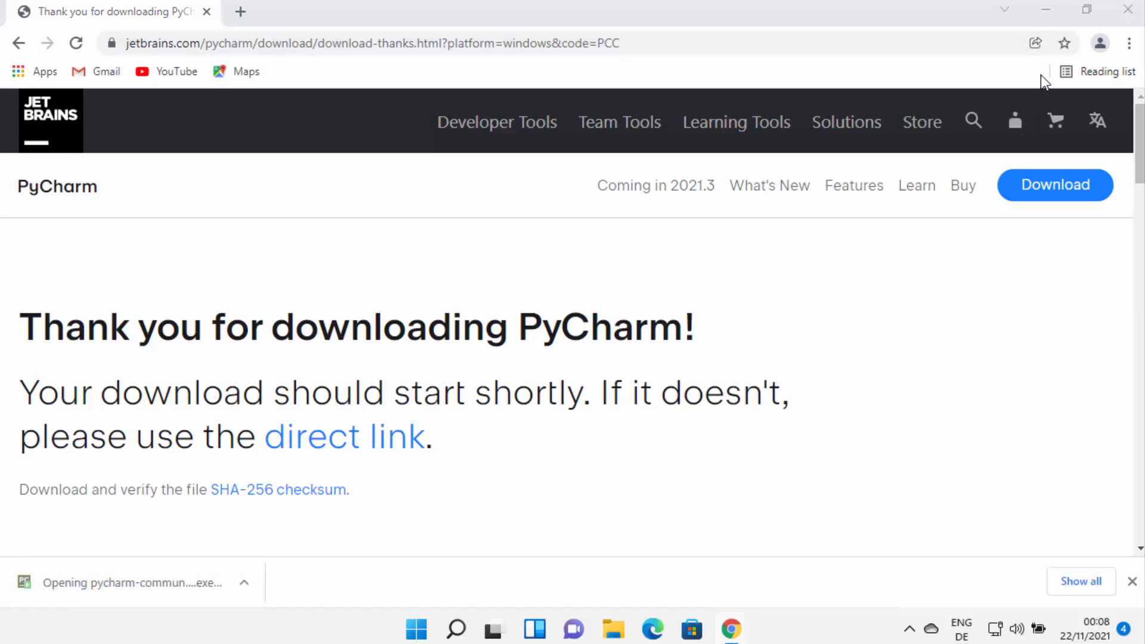
left_click(1044, 10)
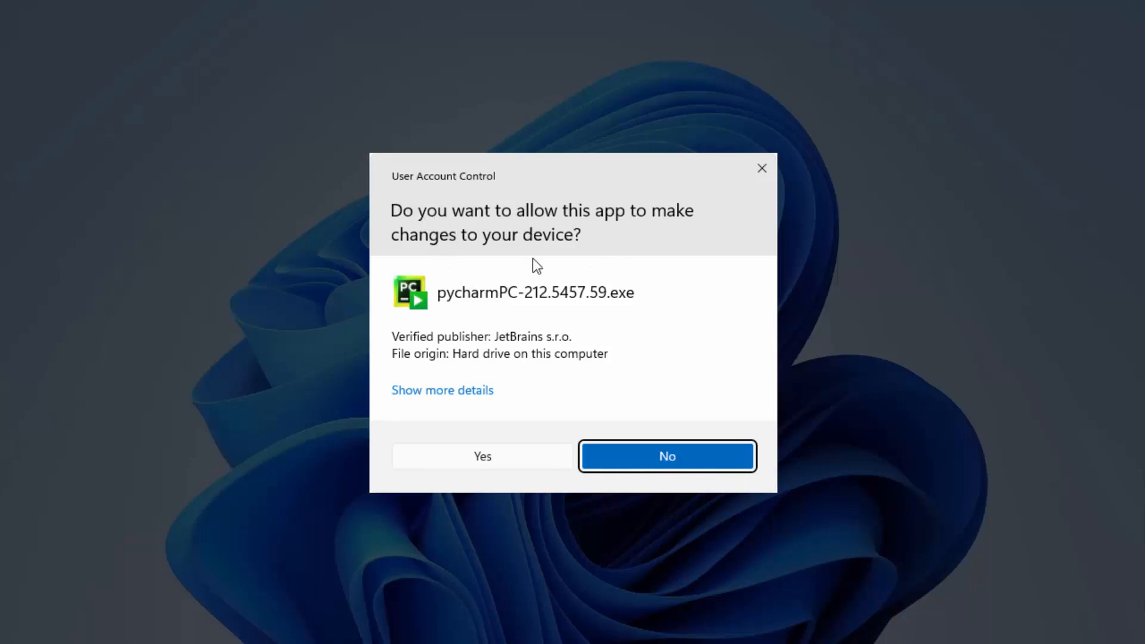
left_click(488, 455)
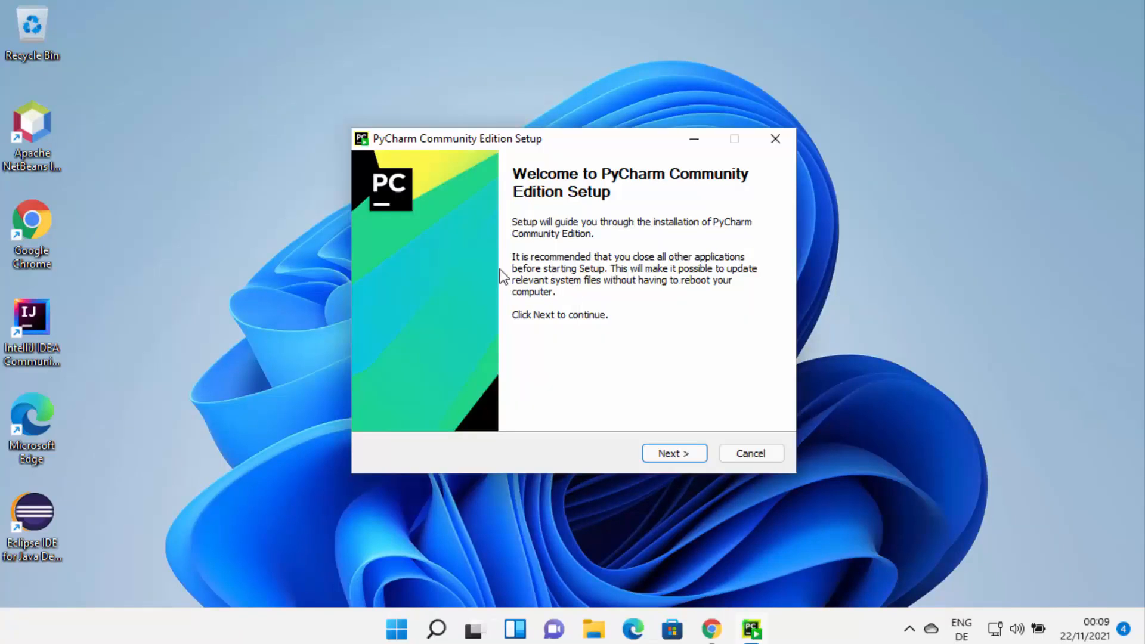
- Install PyCharm Community Edition in the default folder with a desktop shortcut and the JetBrains Start Menu folder, showing the installation details
left_click(668, 454)
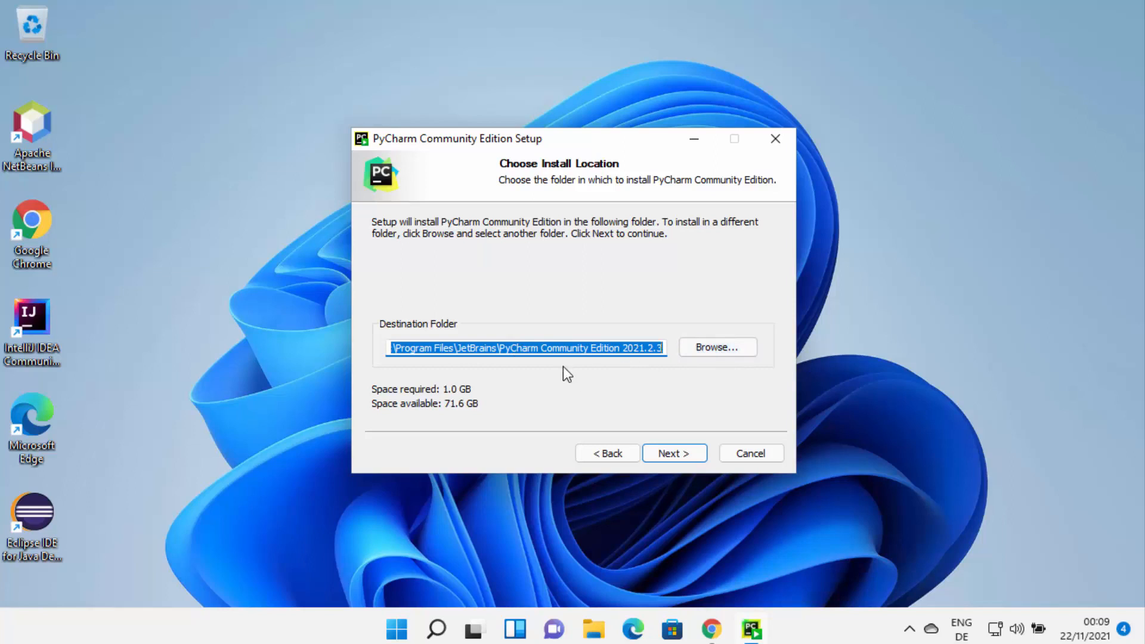
left_click(670, 454)
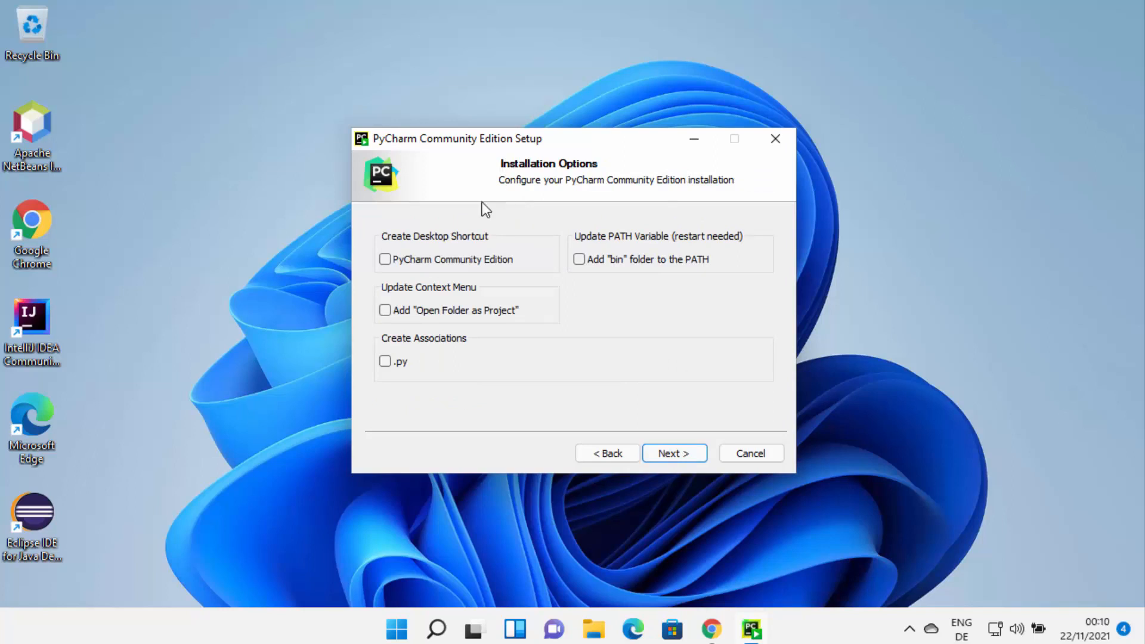
left_click(386, 261)
left_click(672, 453)
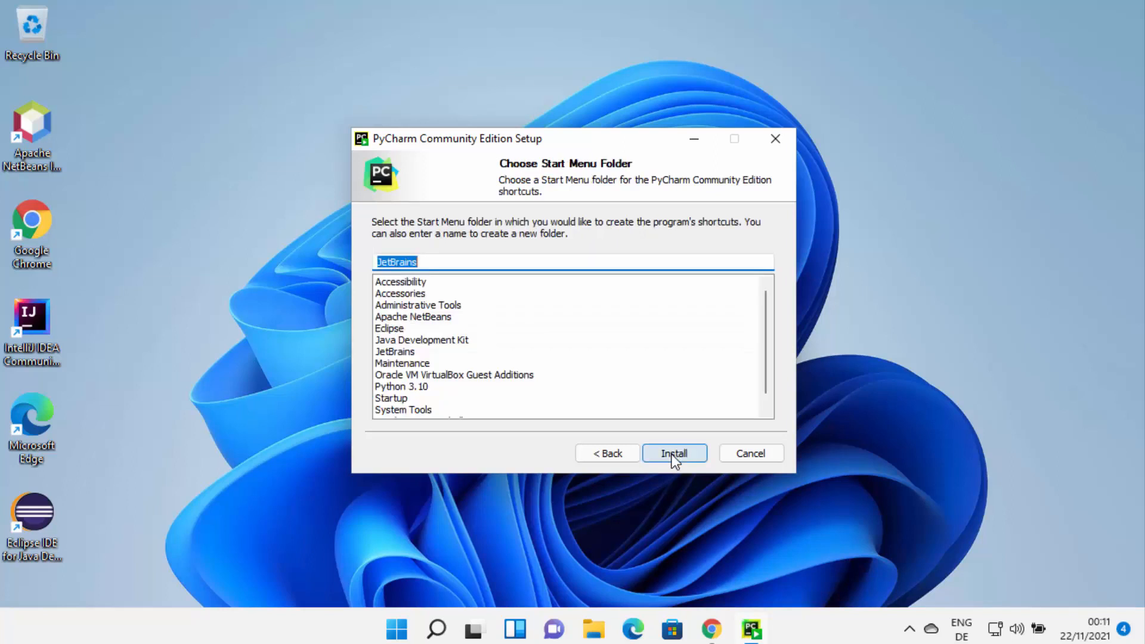
left_click(673, 454)
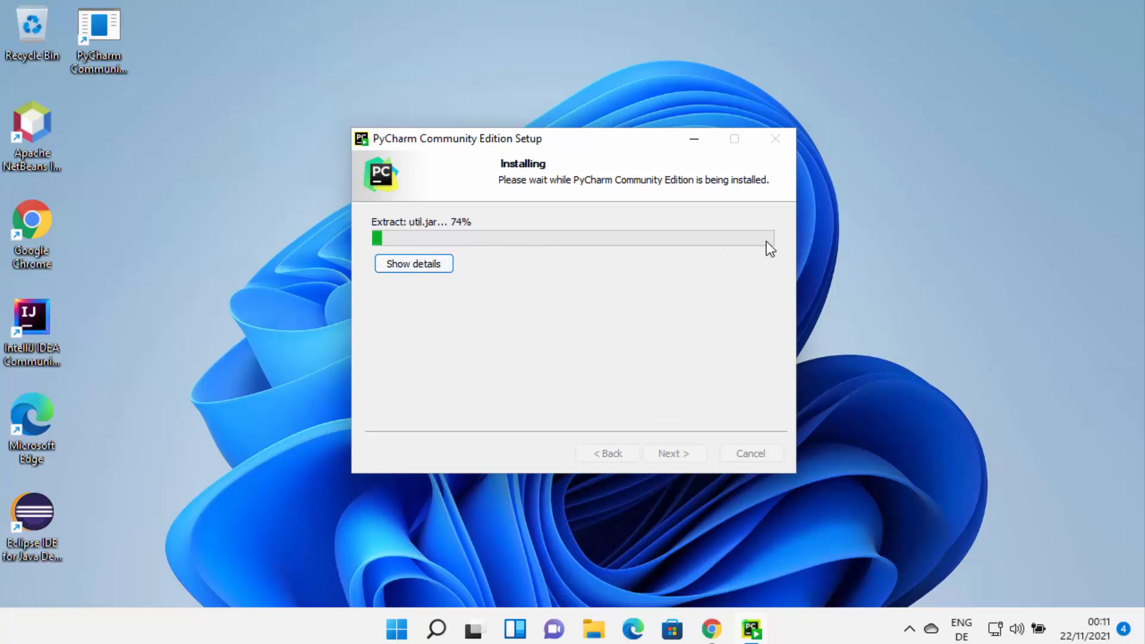
left_click(422, 269)
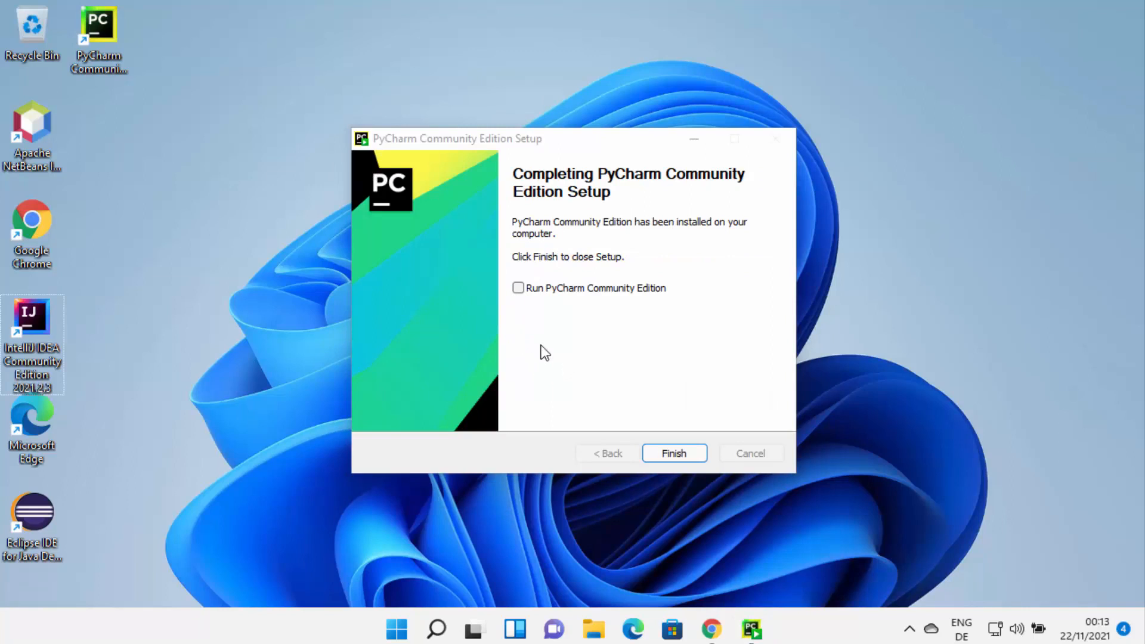
- Finish the setup with PyCharm Community Edition set to run, and start it without importing settings
left_click(519, 290)
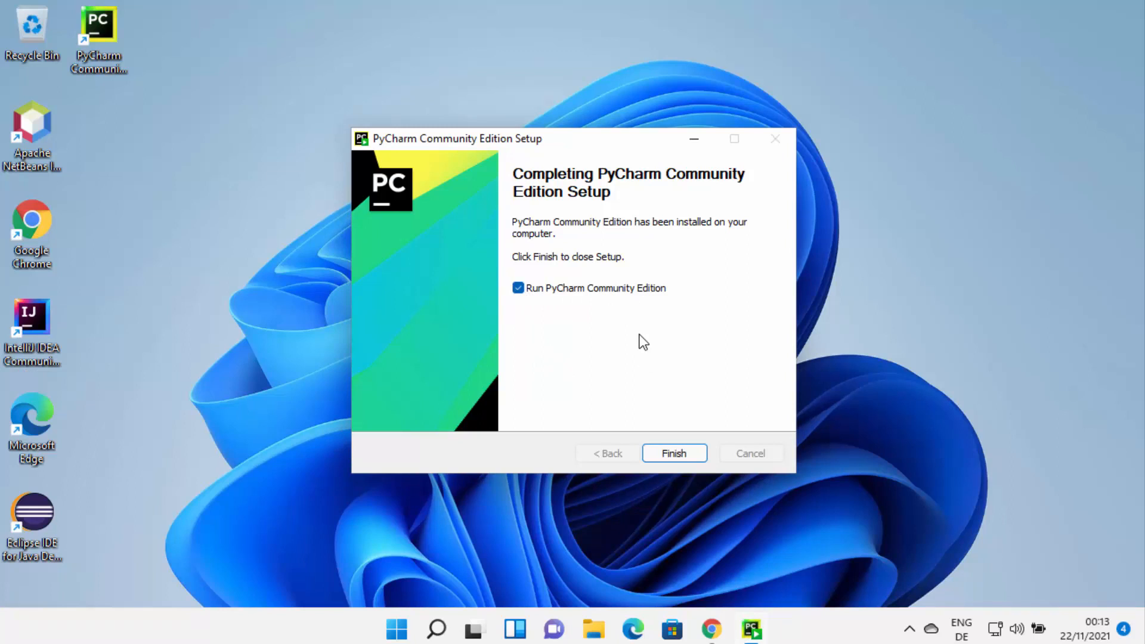
left_click(664, 453)
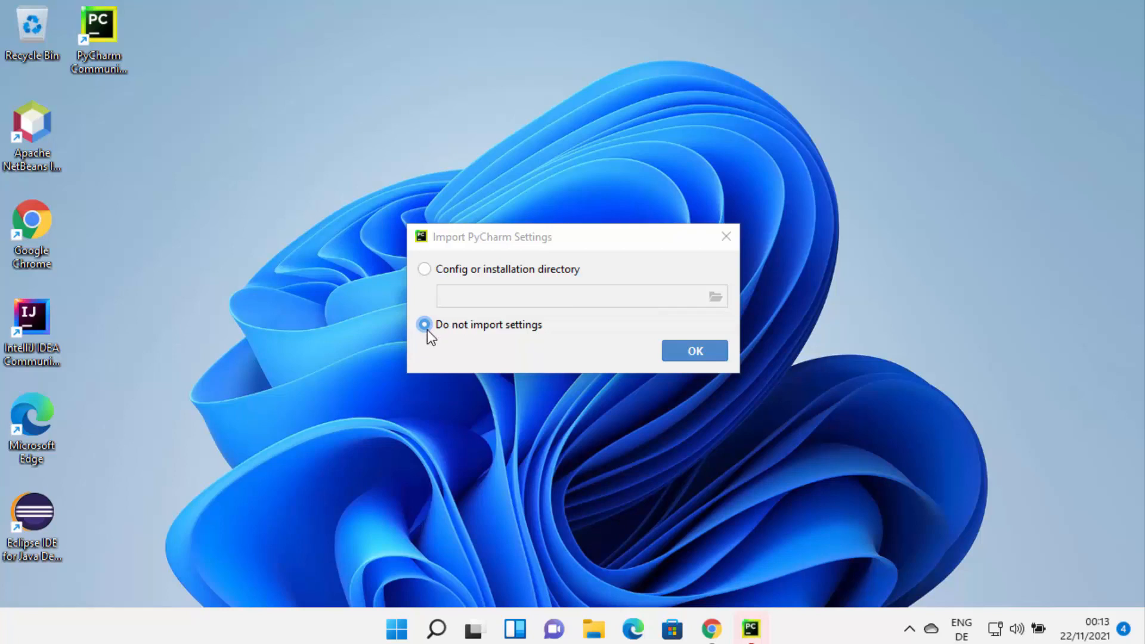
left_click(705, 351)
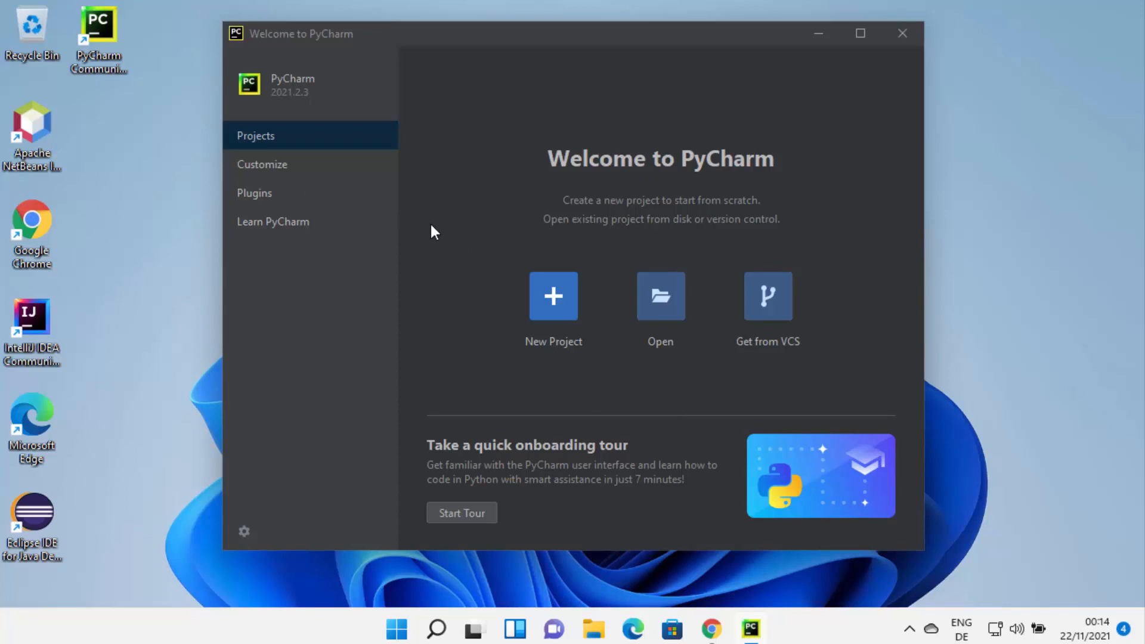
- Start a new project and name it HelloWorld within the default PycharmProjects folder
left_click(555, 298)
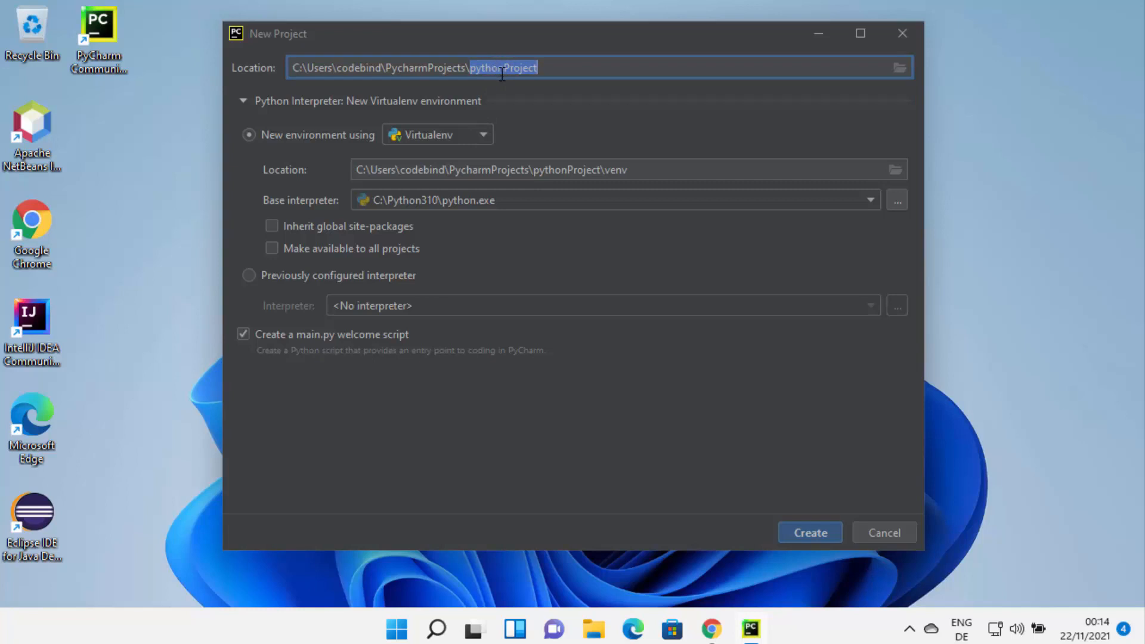
key("BackSpace")
type("He")
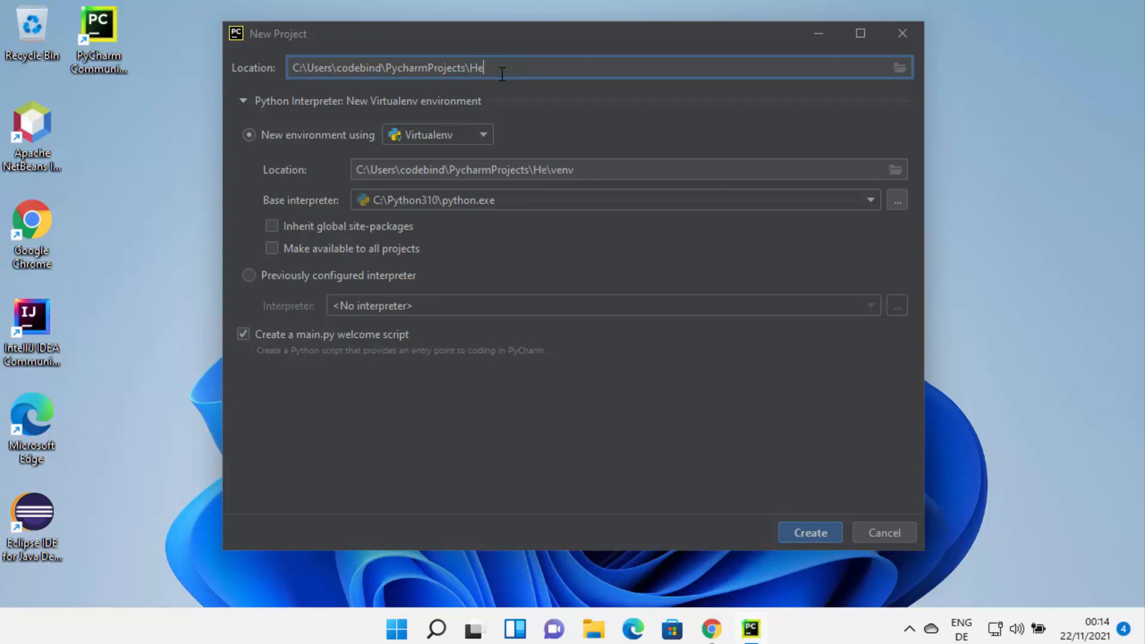
type("lloWorld")
key("Tab")
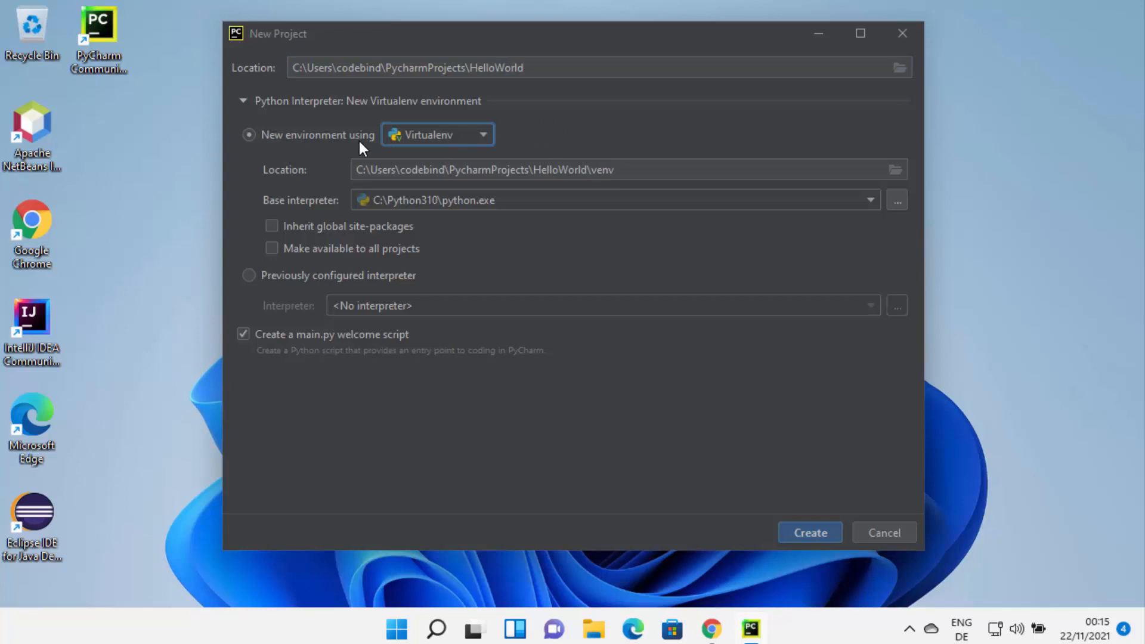
- Keep Virtualenv as the new environment type and choose C:\Python310\python.exe as the base interpreter
left_click(419, 140)
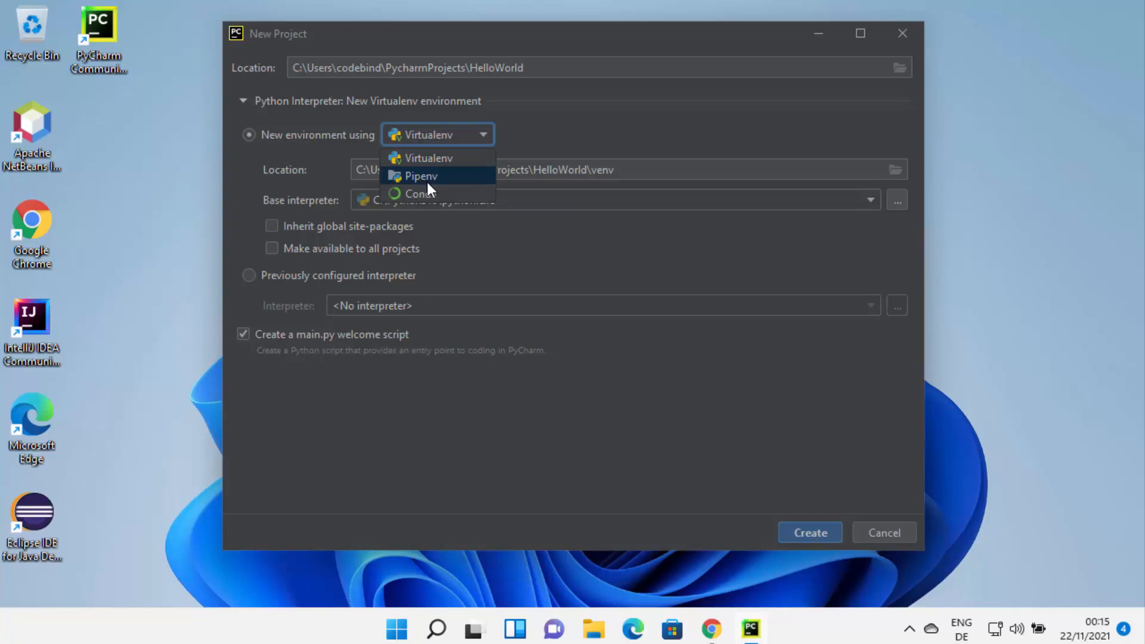
left_click(447, 135)
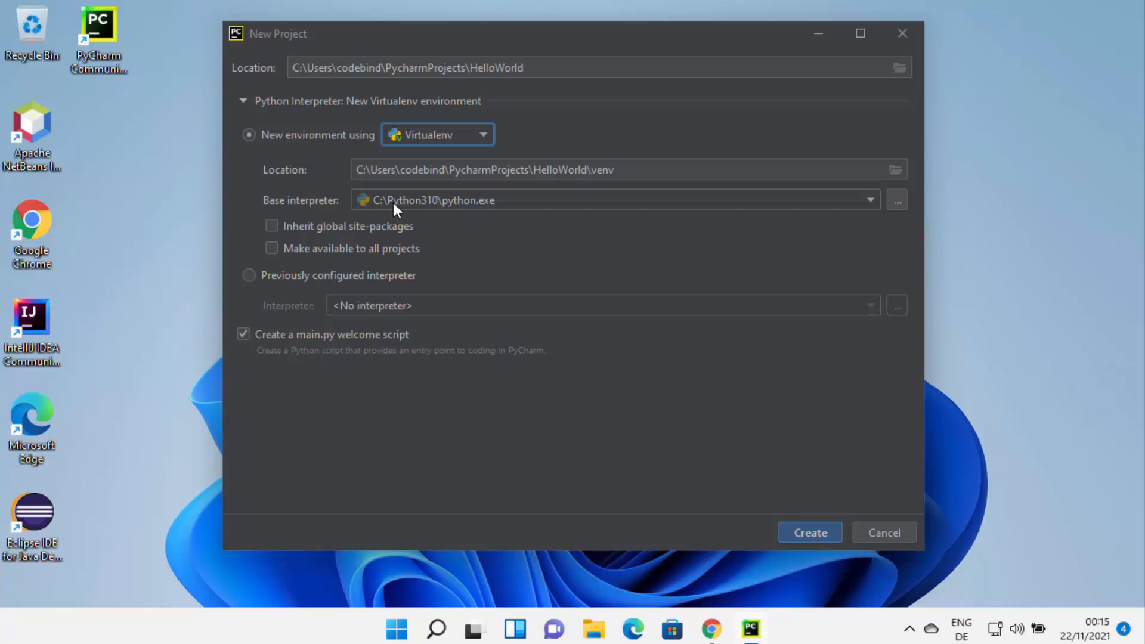
left_click(499, 206)
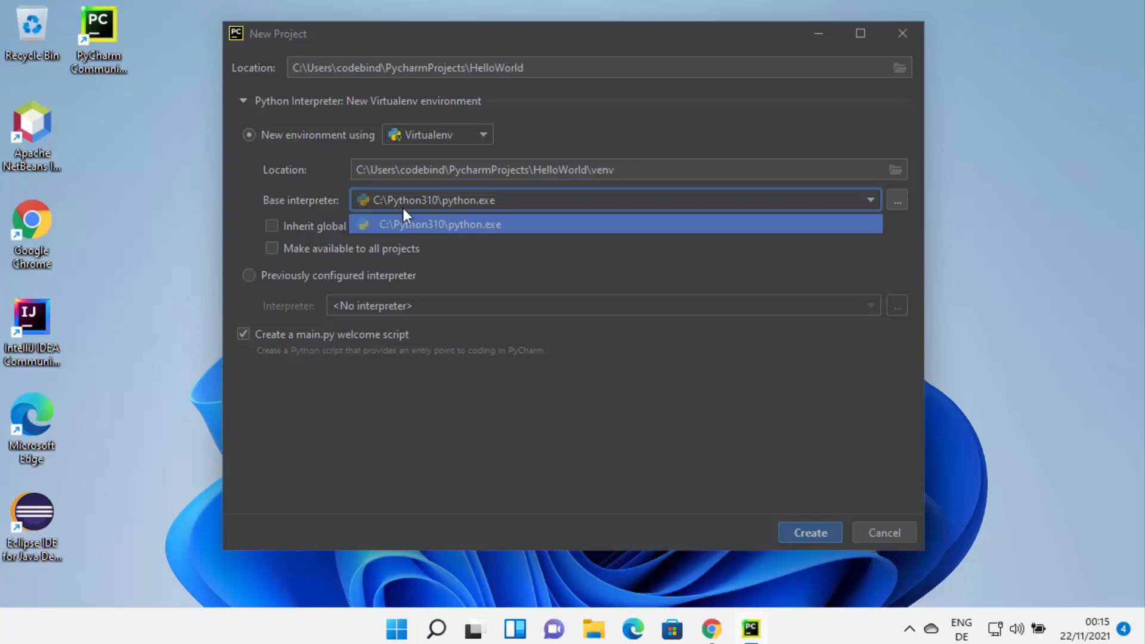
left_click(440, 220)
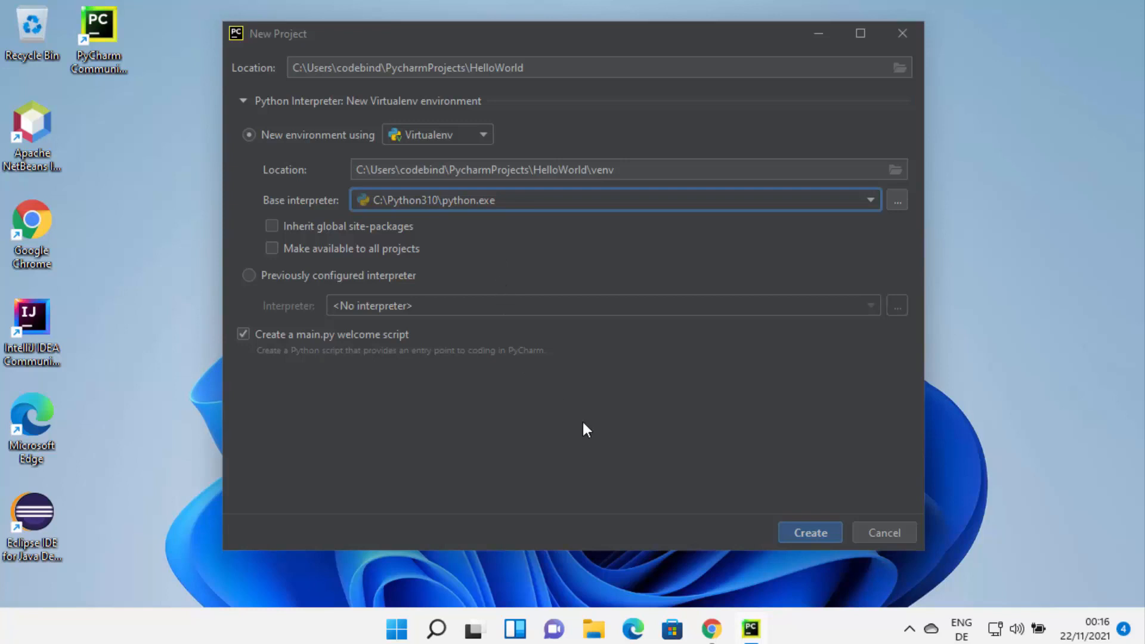
- Create the HelloWorld project, dismissing the tip of the day and maximizing the project window
left_click(802, 536)
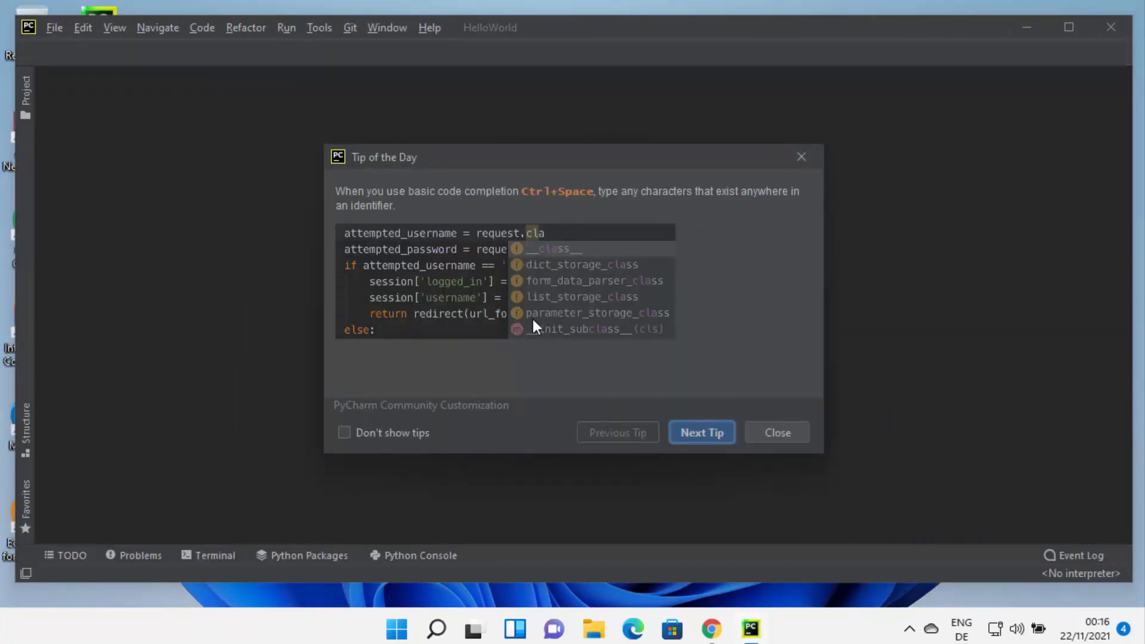
left_click(774, 433)
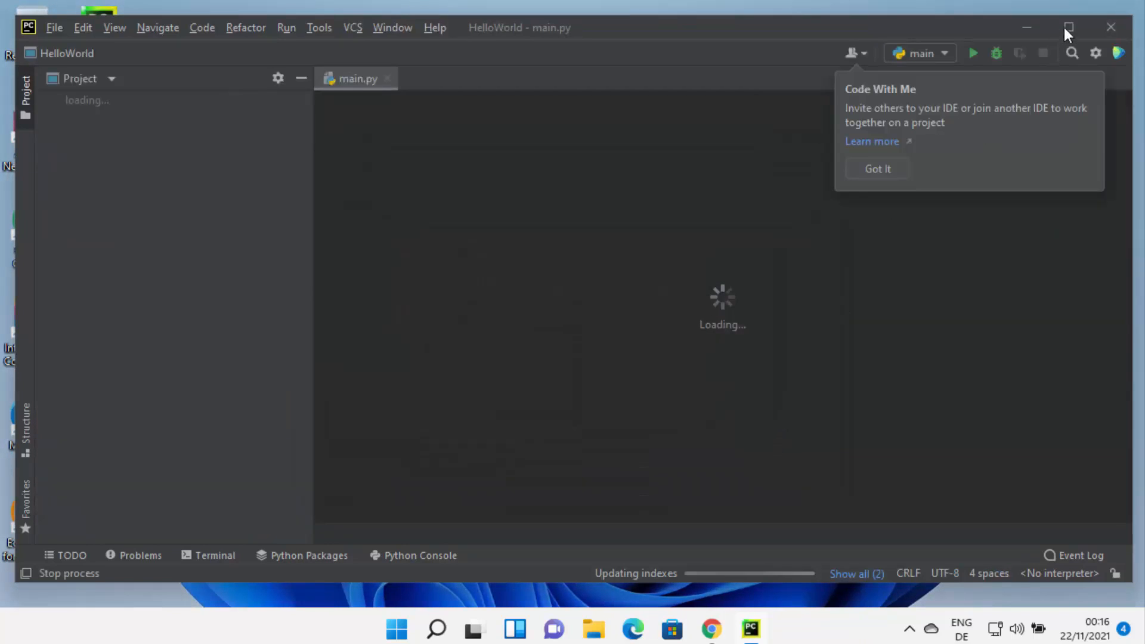
left_click(1066, 27)
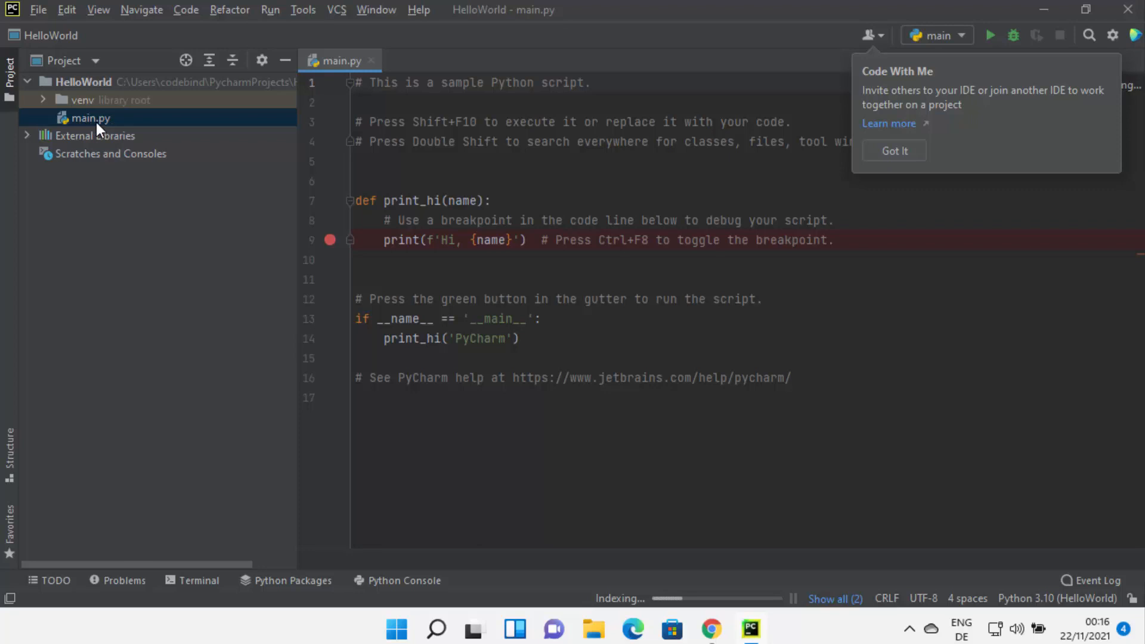
left_click(520, 273)
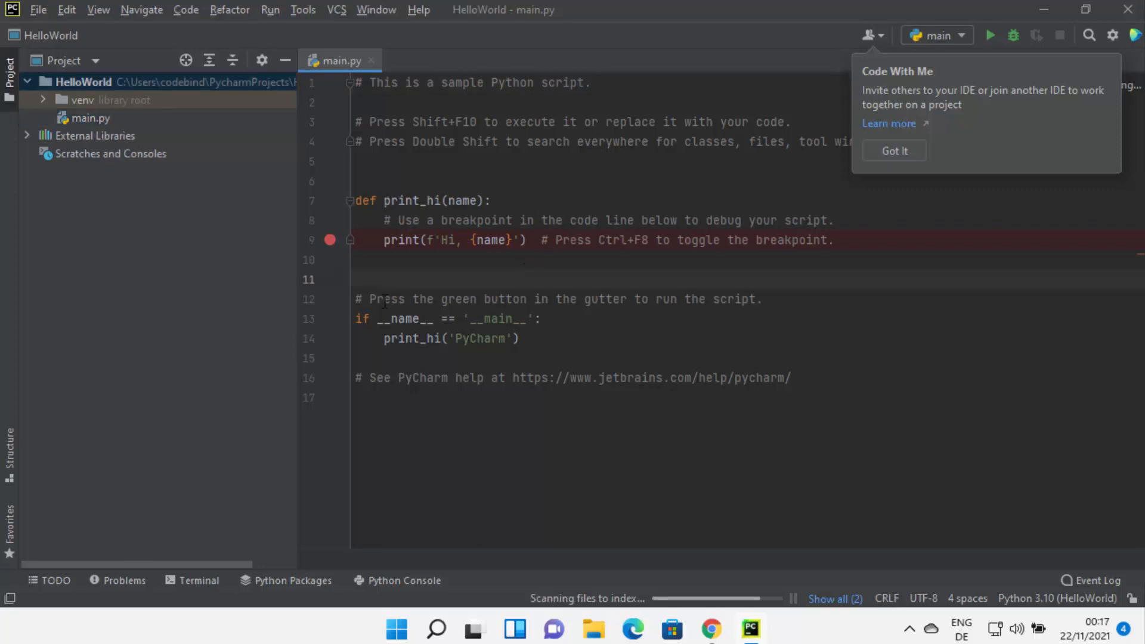
left_click_drag(848, 394, 336, 85)
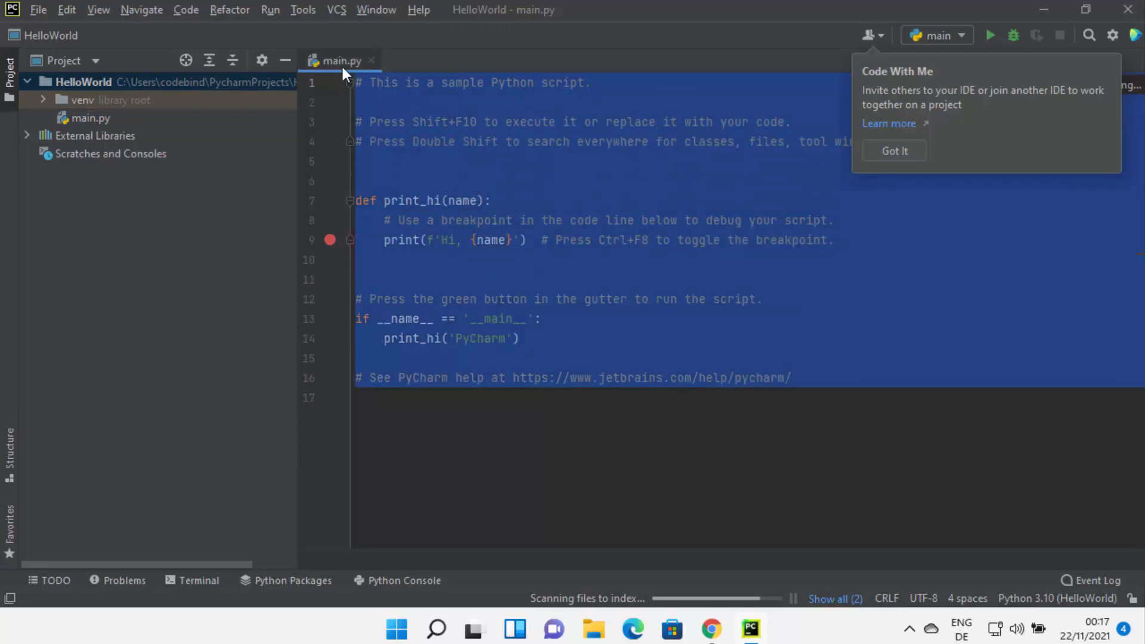
left_click(531, 241)
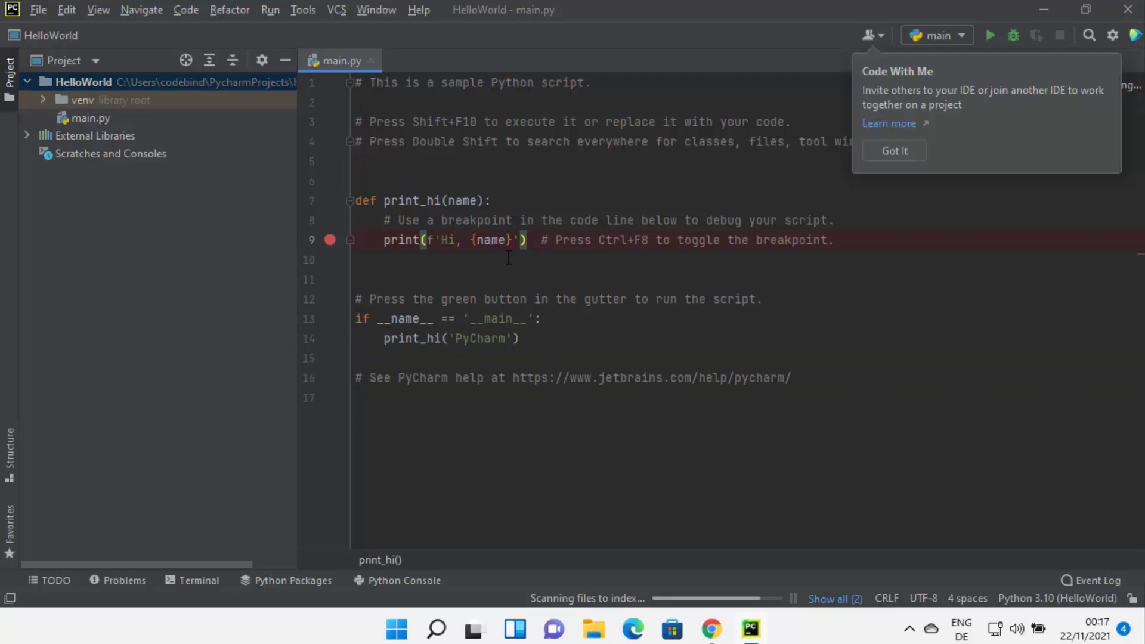
- Run the sample main.py file in the Python Console and select its printed output line
right_click(677, 179)
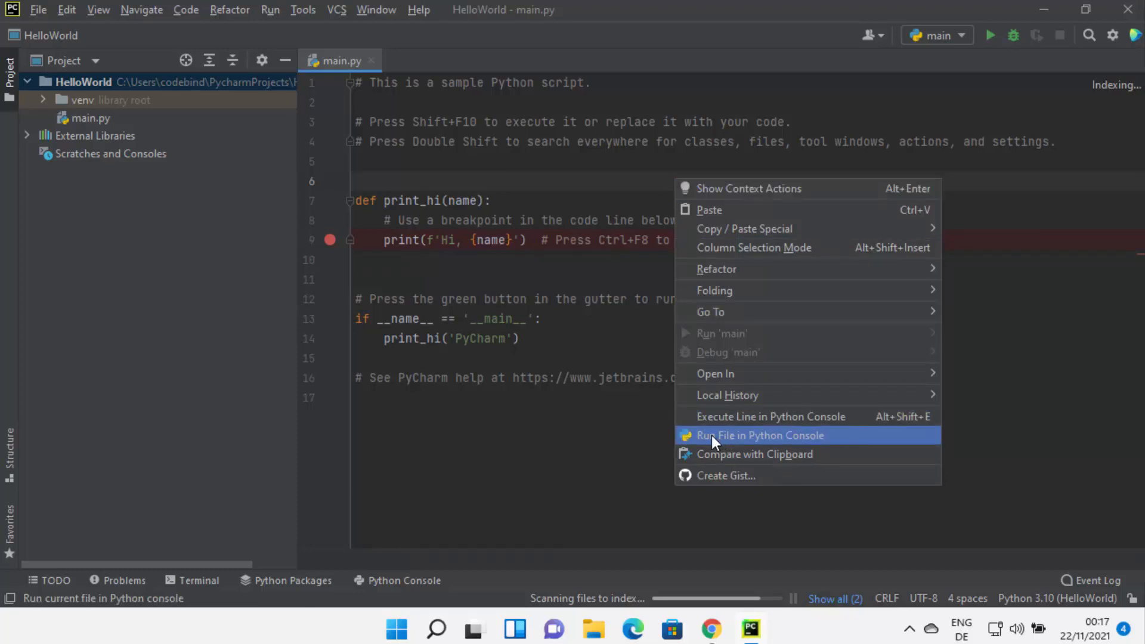
left_click(739, 436)
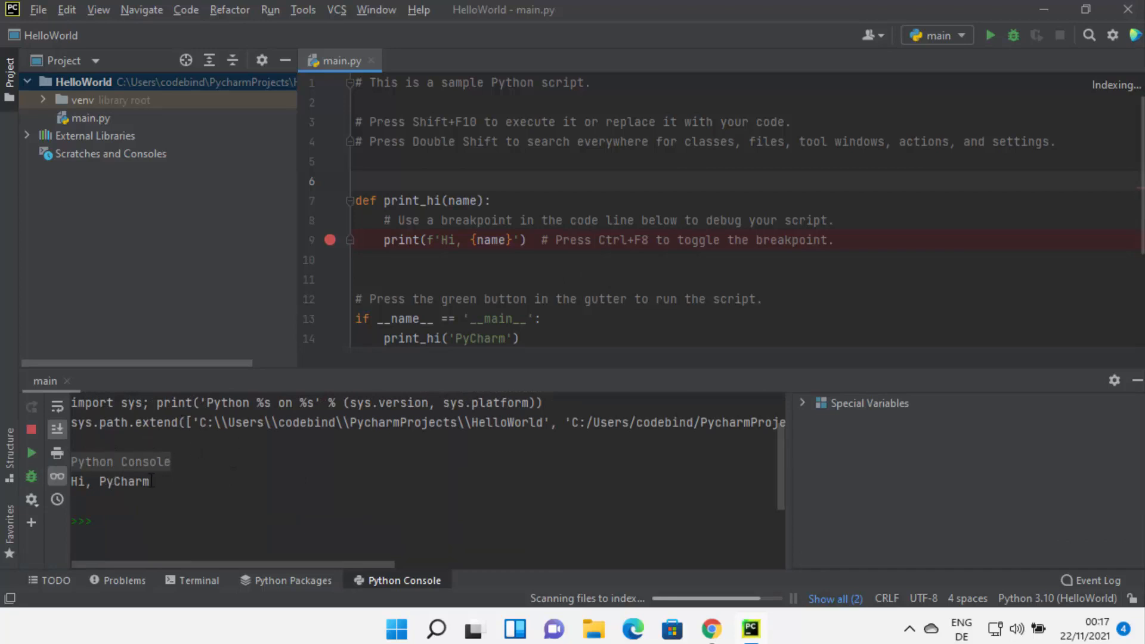
left_click_drag(151, 481, 66, 479)
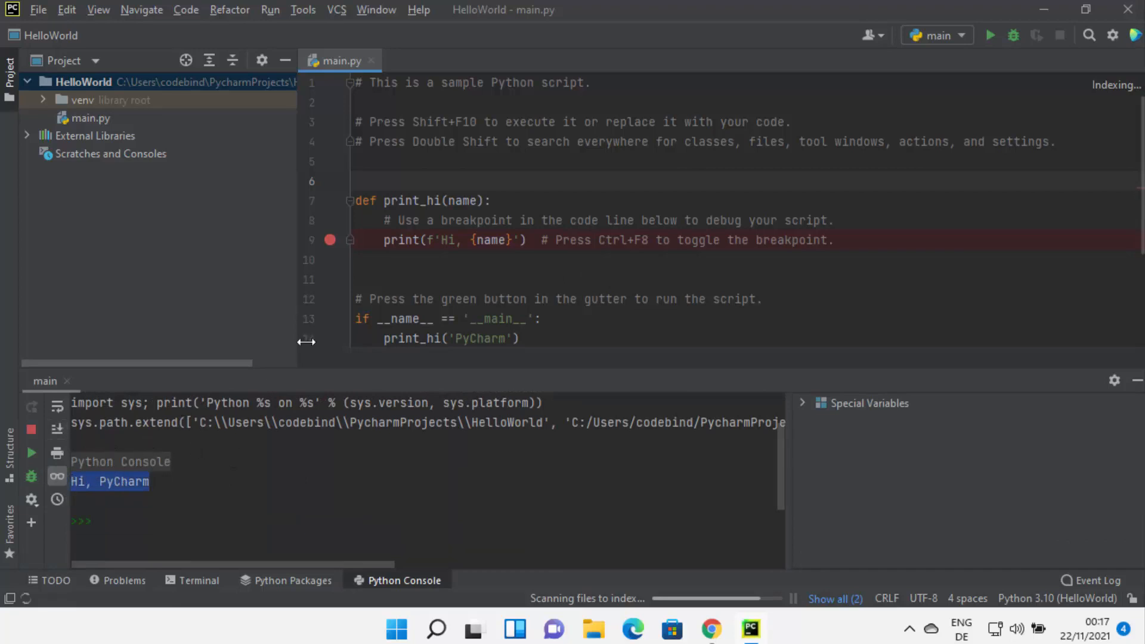
- Examine the print_hi function and its call with 'PyCharm' in the main block of main.py, comparing them with the console output
scroll(512, 195, "down", 1)
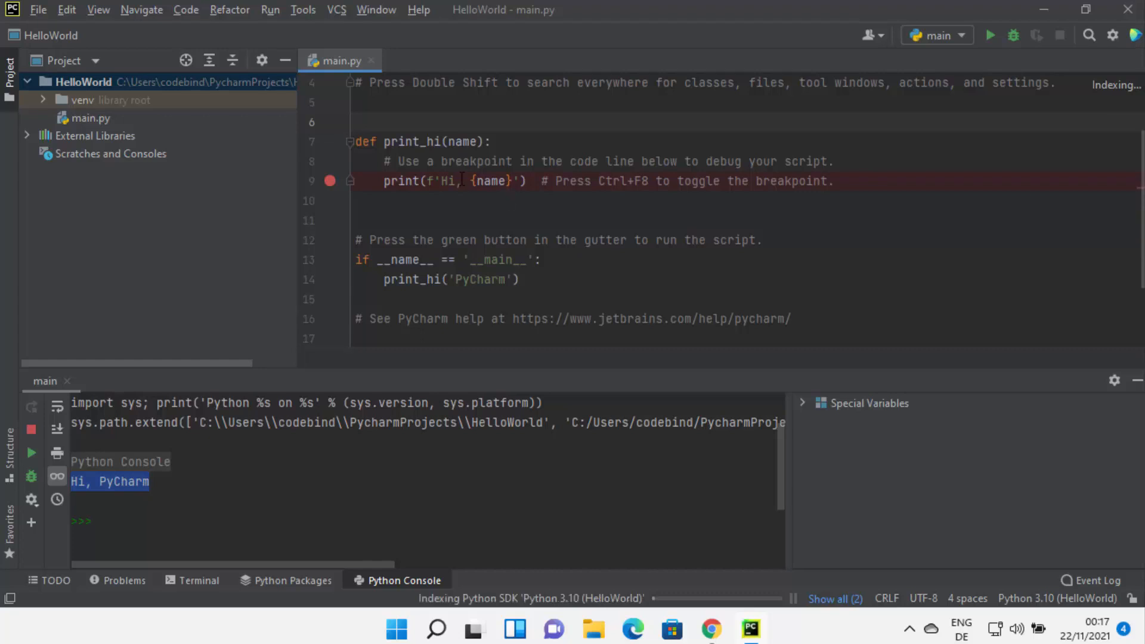
left_click(490, 276)
double_click(491, 276)
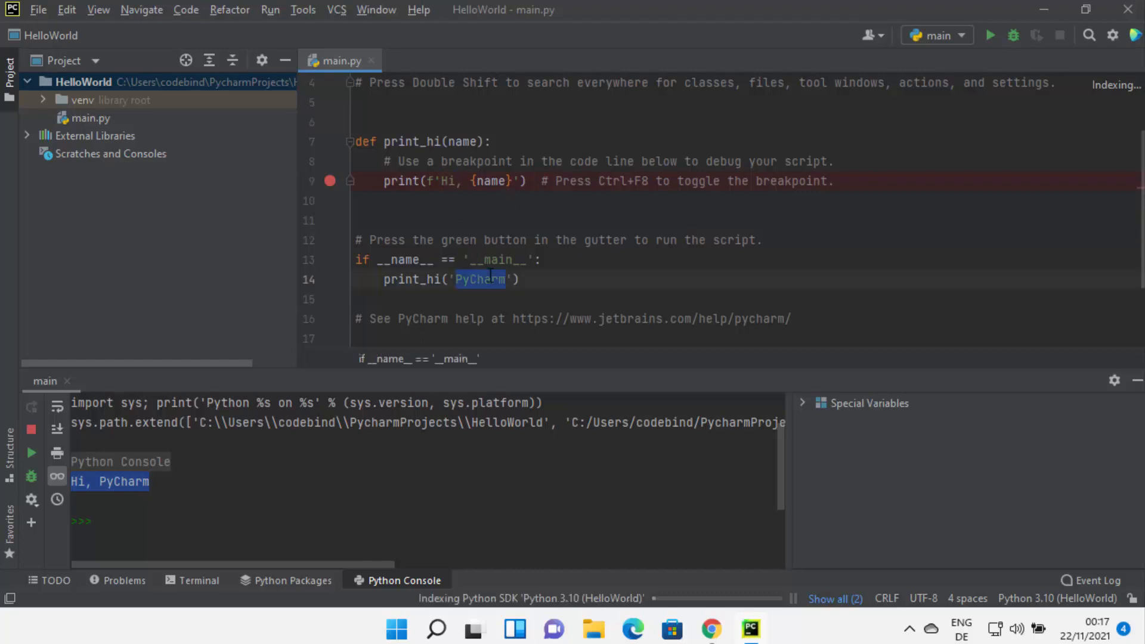
left_click(173, 485)
triple_click(112, 480)
left_click_drag(356, 142, 725, 189)
left_click_drag(833, 189, 835, 190)
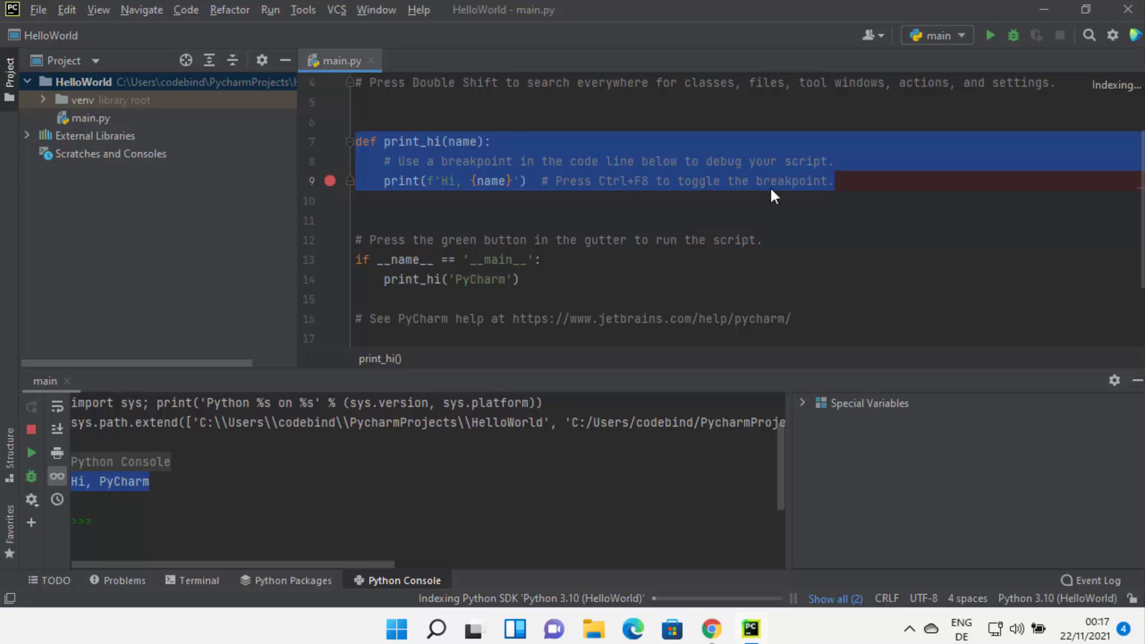
double_click(424, 141)
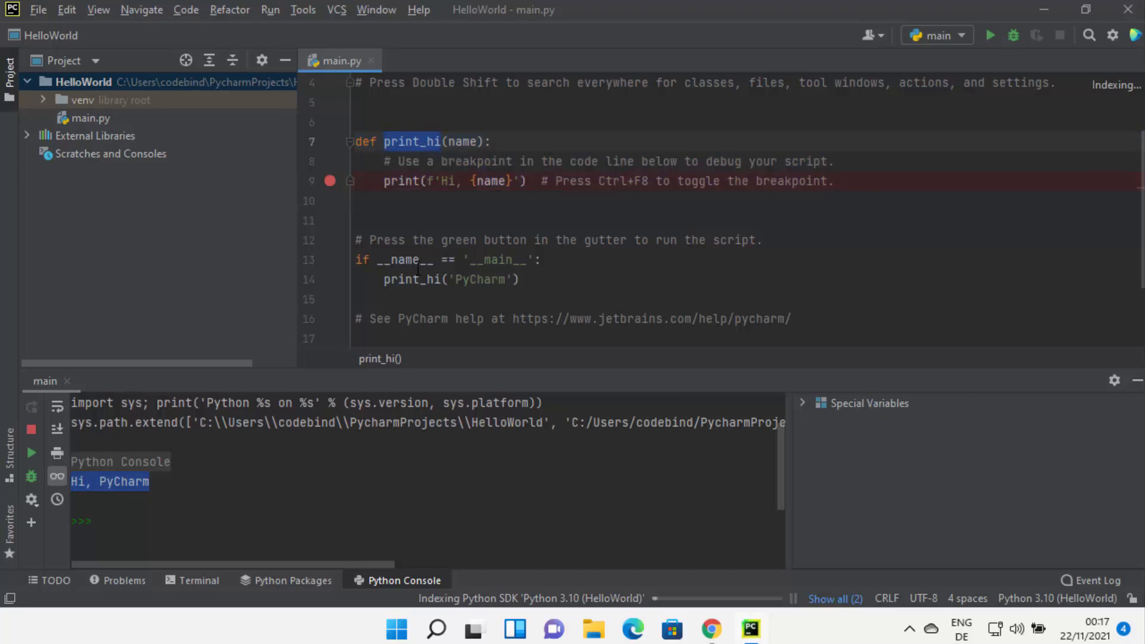
left_click(473, 281)
left_click_drag(523, 281, 357, 260)
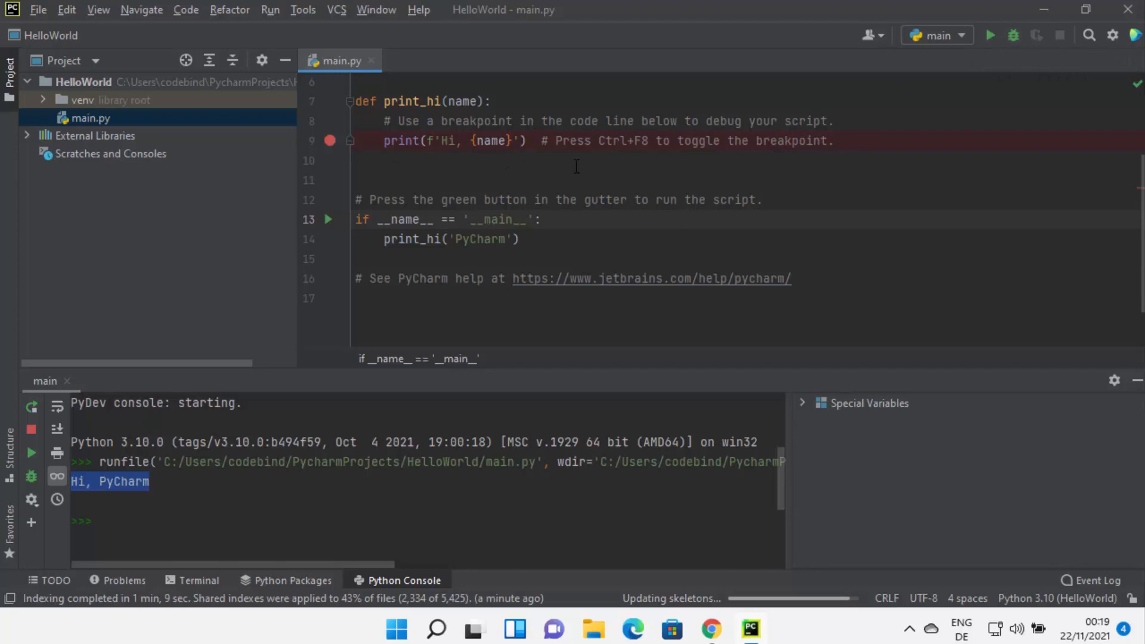
left_click(637, 229)
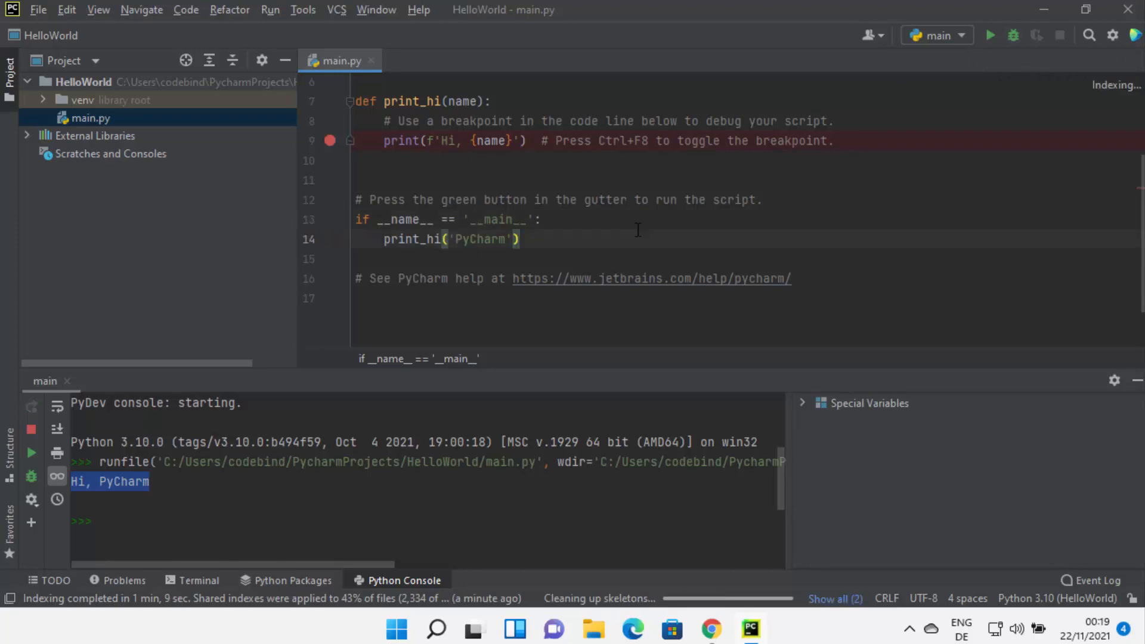